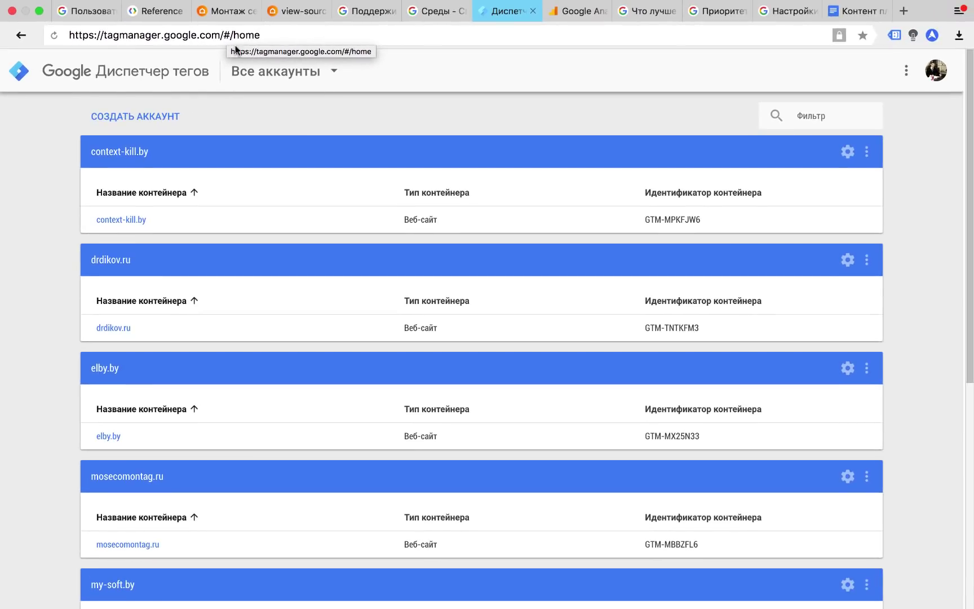
- Start adding a new Tag Manager account and name it testmysite.com
{"action": "left_click", "coordinate": [164, 120]}
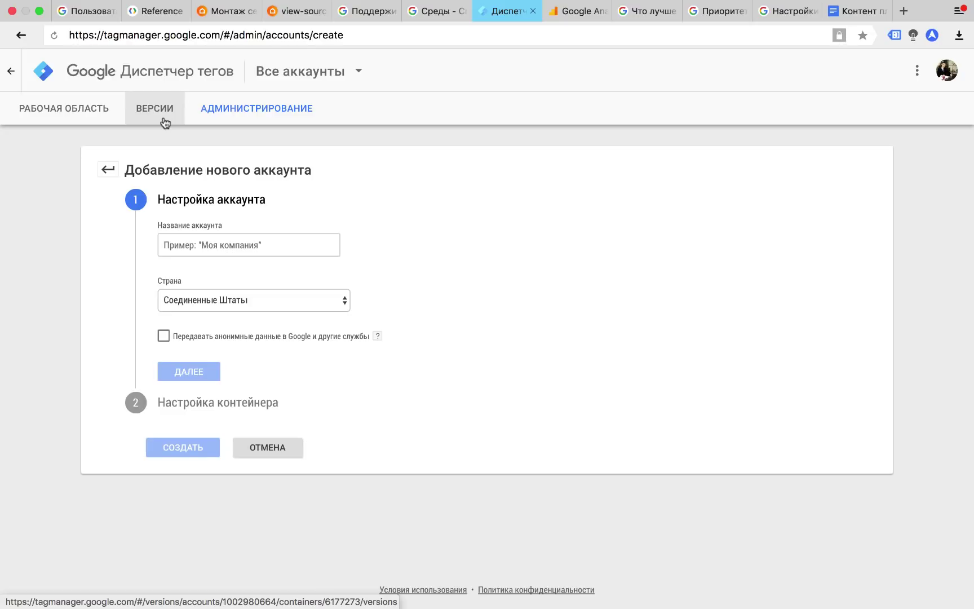
{"action": "left_click", "coordinate": [223, 253]}
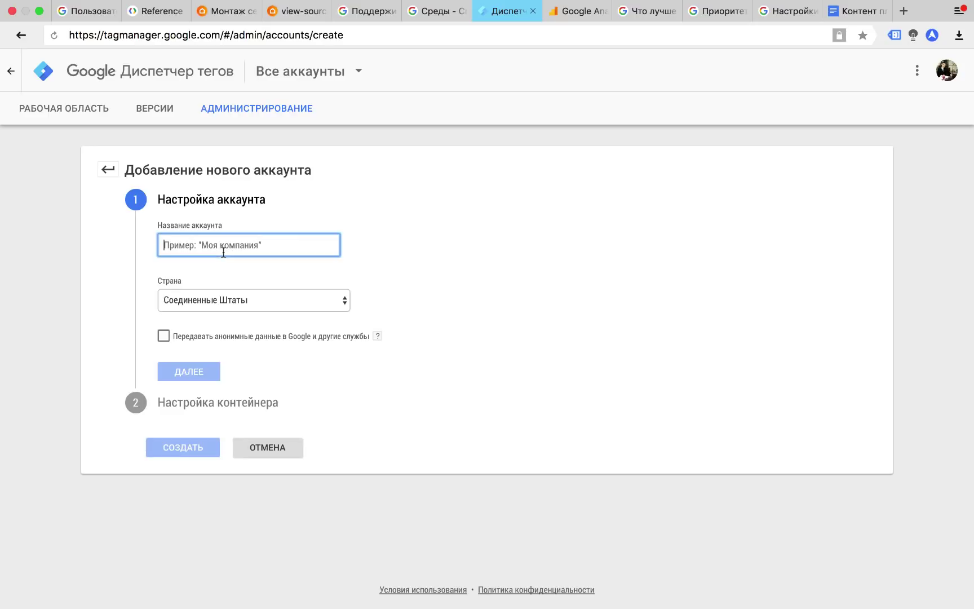
{"action": "type", "text": "test"}
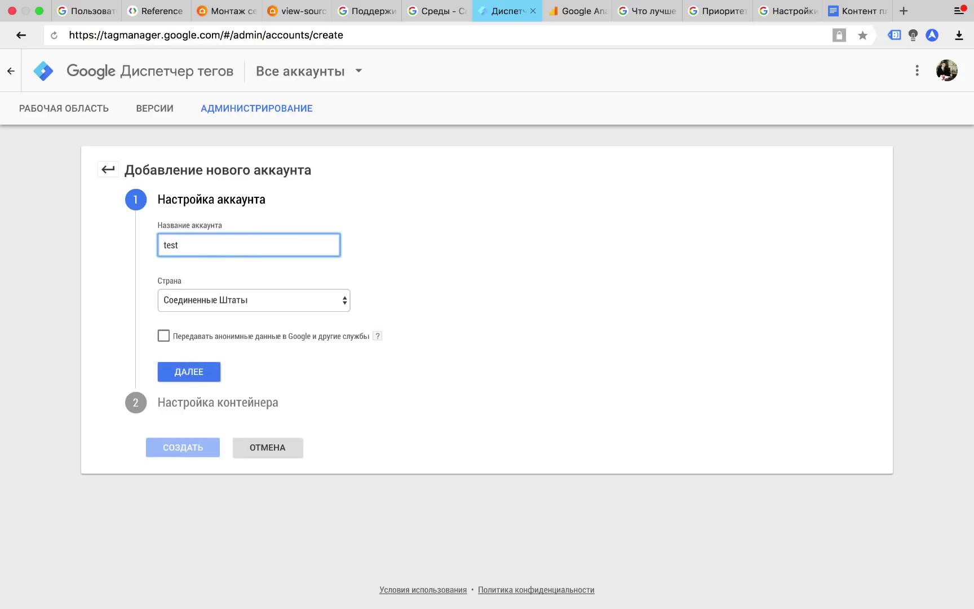
{"action": "type", "text": "myste.cm"}
{"action": "left_click_drag", "start_coordinate": [166, 243], "coordinate": [276, 243]}
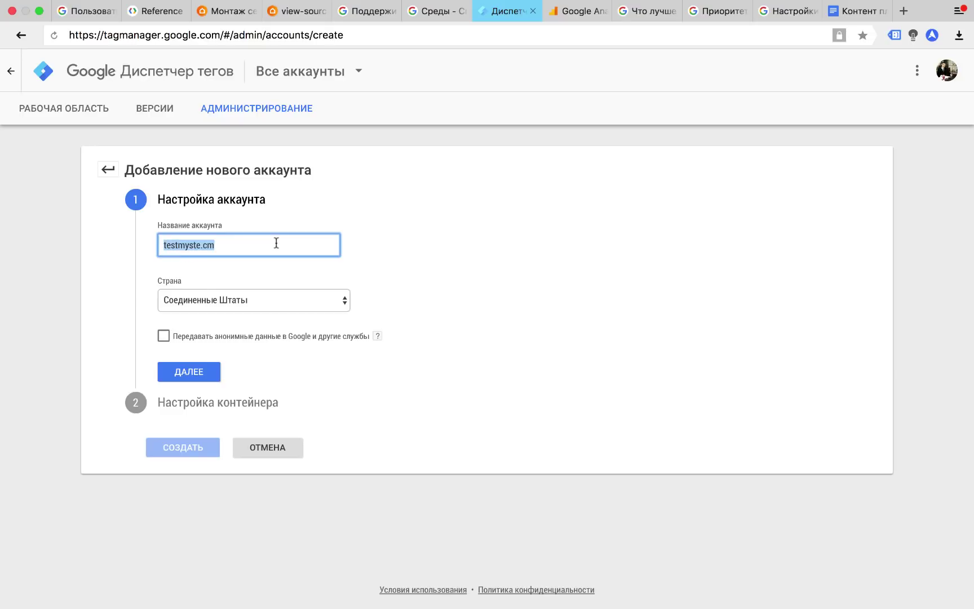
{"action": "type", "text": "testmy"}
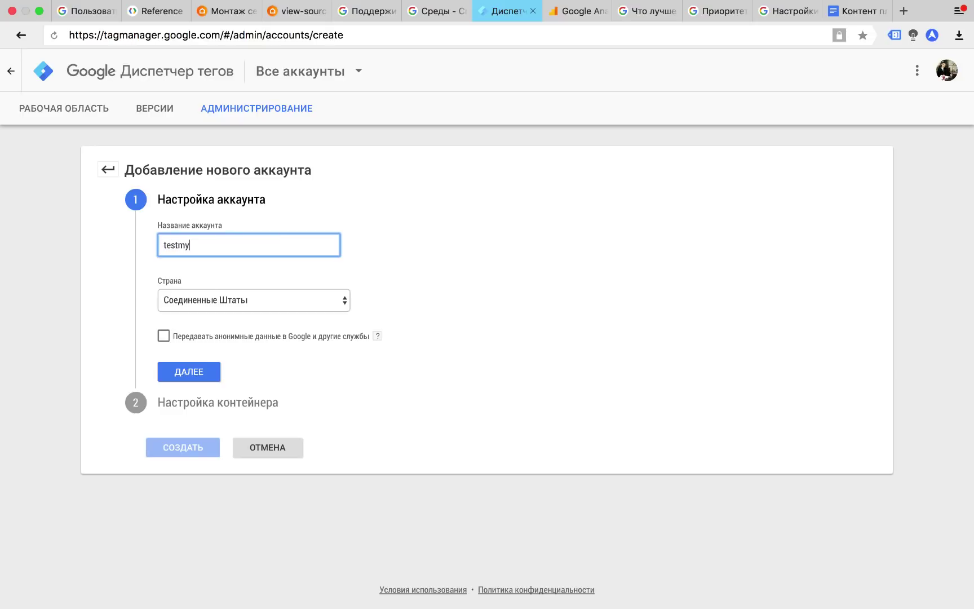
{"action": "type", "text": "site.com"}
- Set the account's country to Россия, enable anonymous data sharing with Google, and continue to the container setup
{"action": "left_click", "coordinate": [206, 304]}
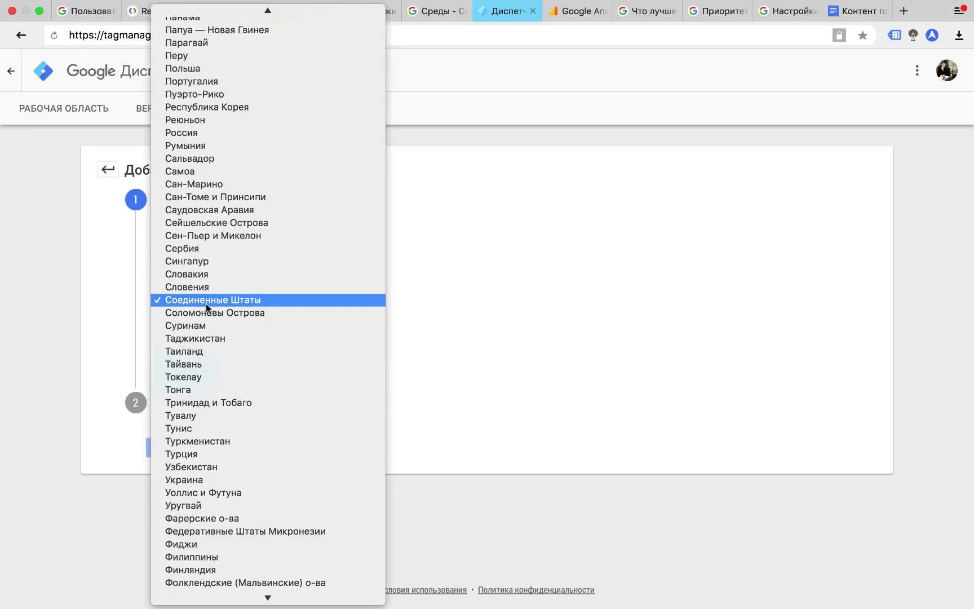
{"action": "left_click", "coordinate": [309, 128]}
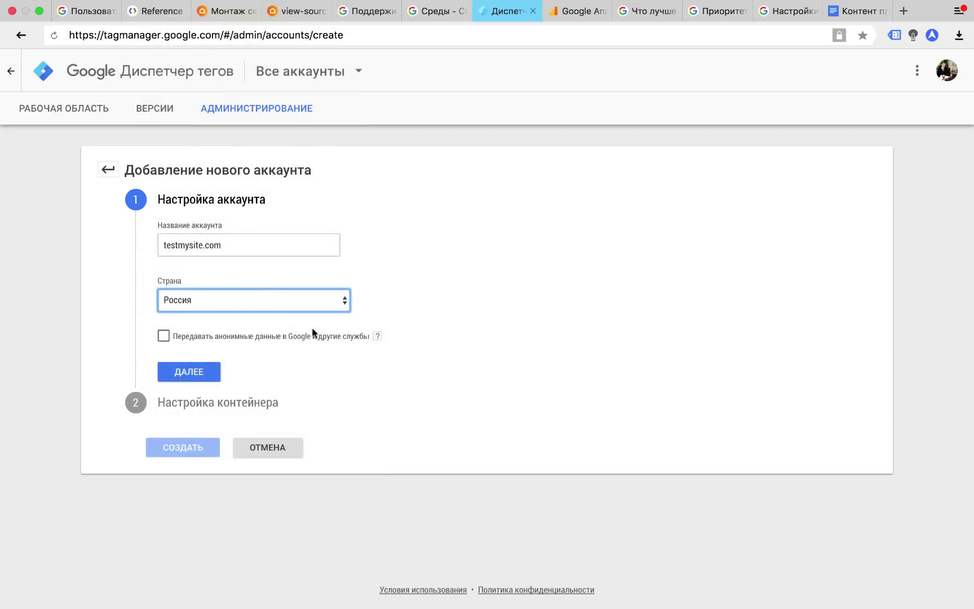
{"action": "mouse_move", "coordinate": [378, 338]}
{"action": "left_click", "coordinate": [163, 335]}
{"action": "left_click", "coordinate": [187, 370]}
- Create a Веб-сайт container named testmysite.com, accept the terms of use, and dismiss the installation code
{"action": "type", "text": "testmysite.com"}
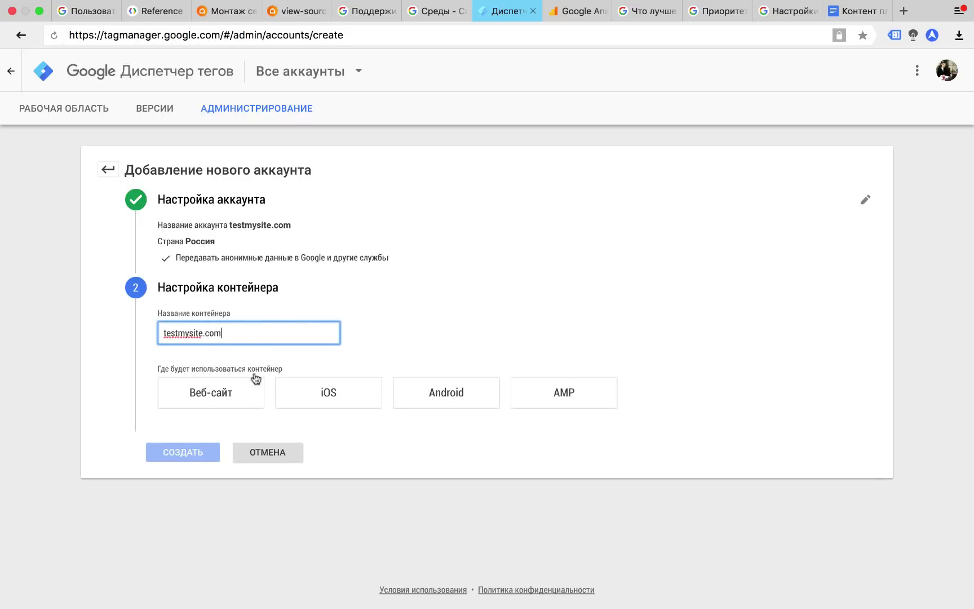
{"action": "left_click", "coordinate": [231, 398]}
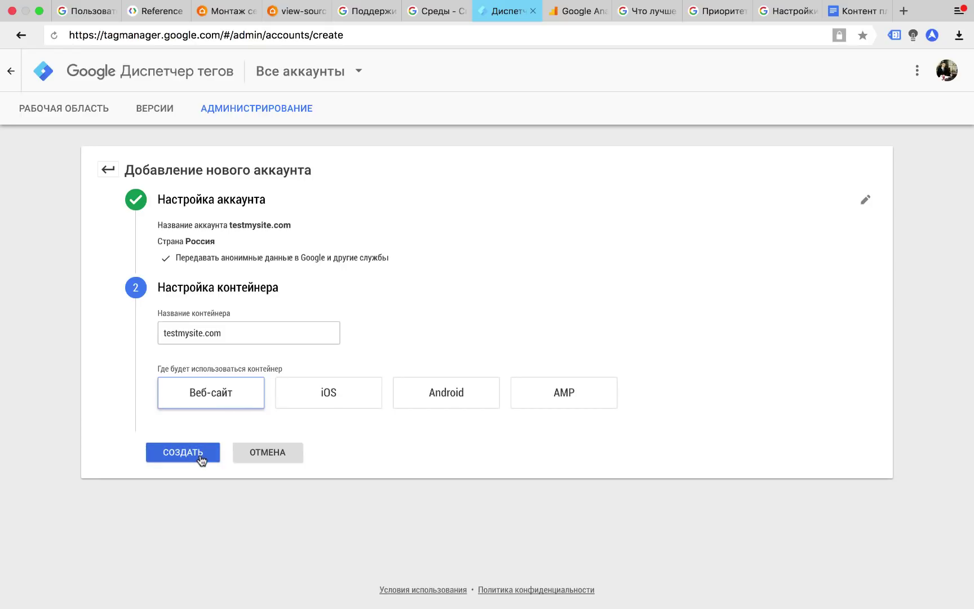
{"action": "left_click", "coordinate": [199, 455]}
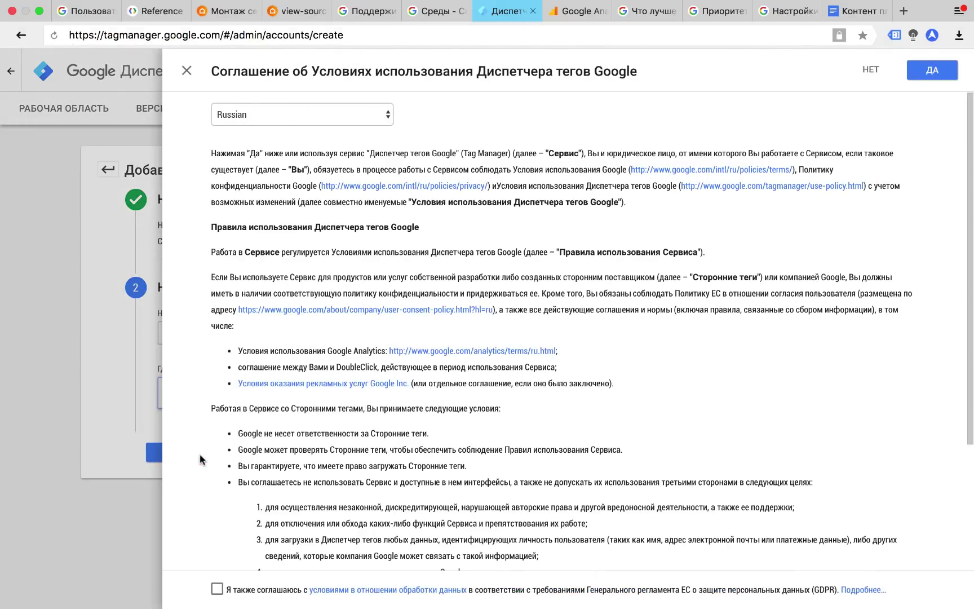
{"action": "left_click", "coordinate": [933, 72]}
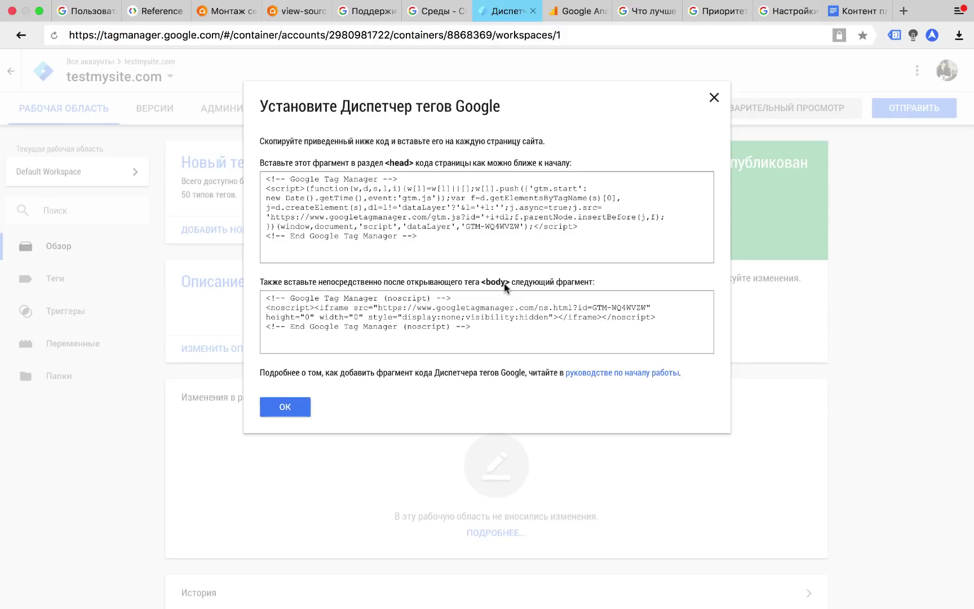
{"action": "left_click", "coordinate": [297, 407]}
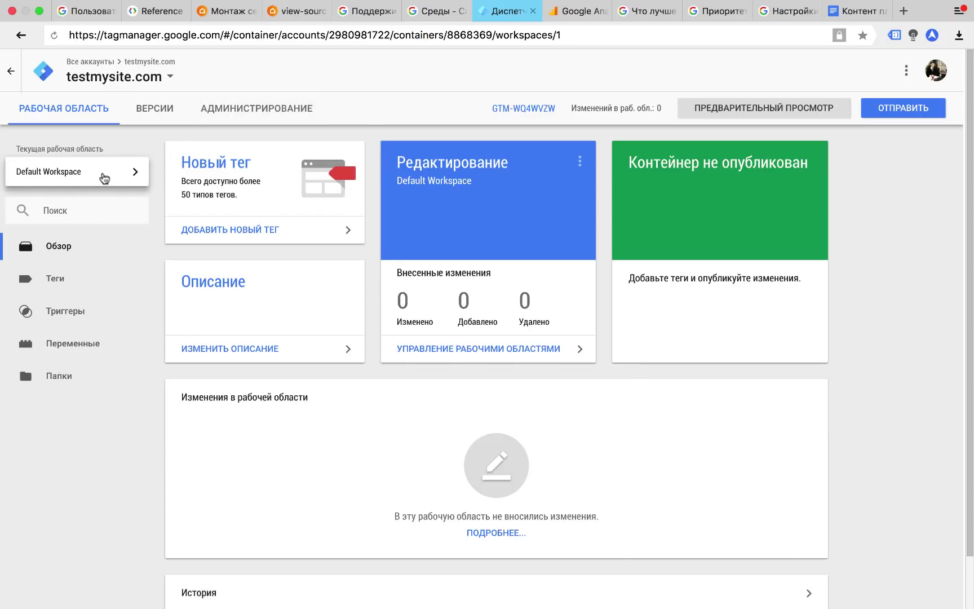
- Look through the list of workspaces and the form for a new workspace, and return to the overview without creating one
{"action": "left_click", "coordinate": [105, 178]}
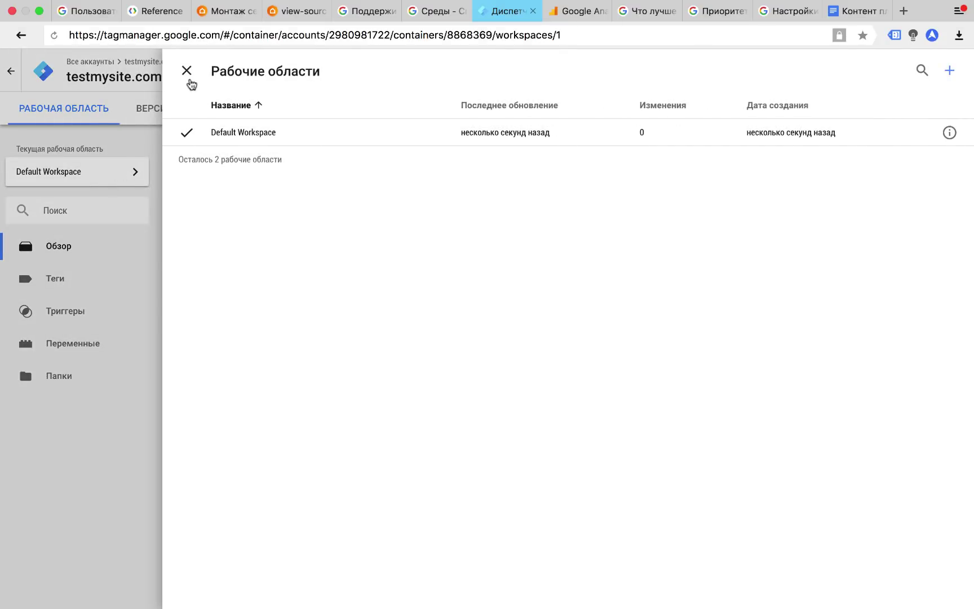
{"action": "left_click", "coordinate": [189, 78]}
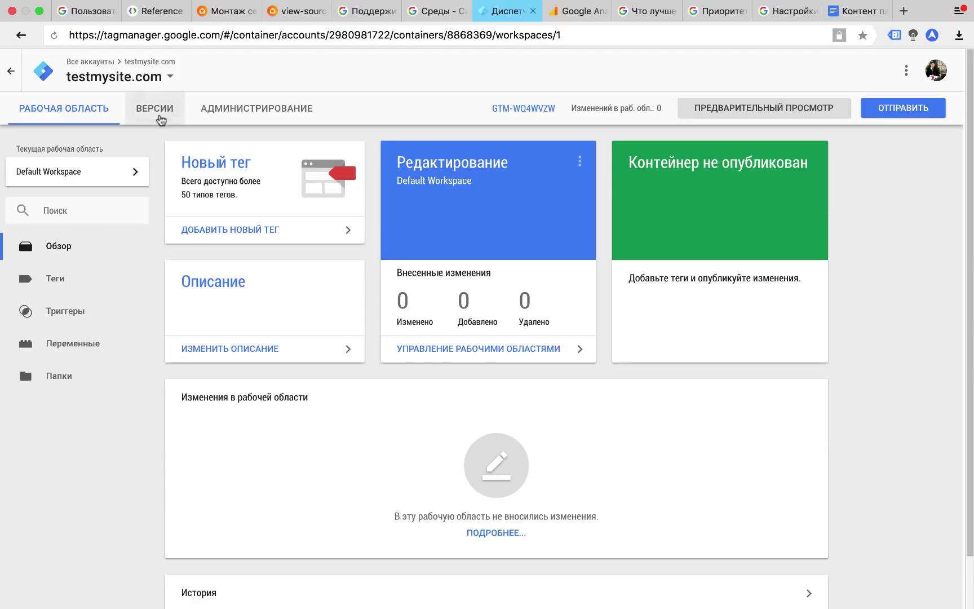
{"action": "left_click", "coordinate": [131, 177]}
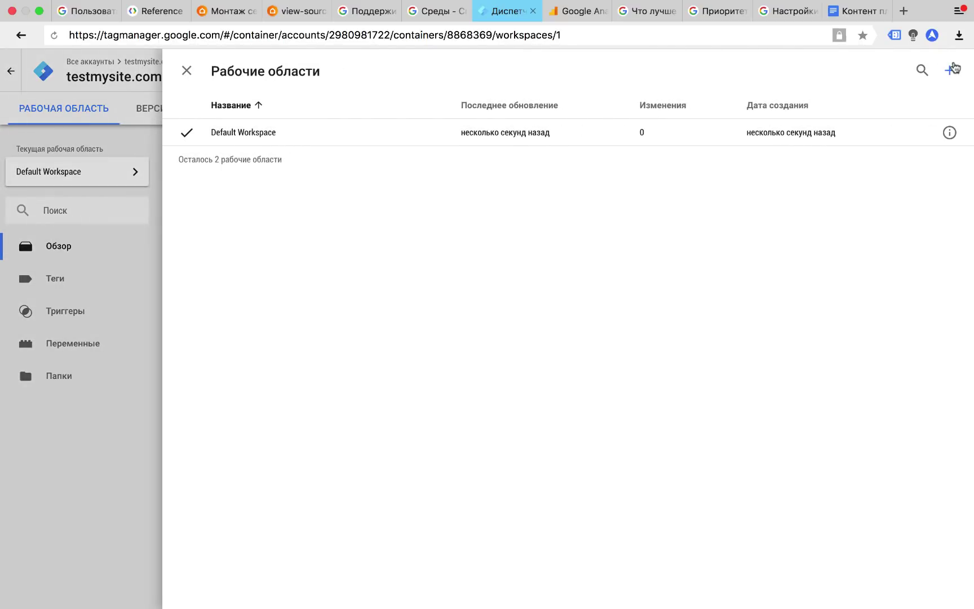
{"action": "left_click", "coordinate": [952, 66]}
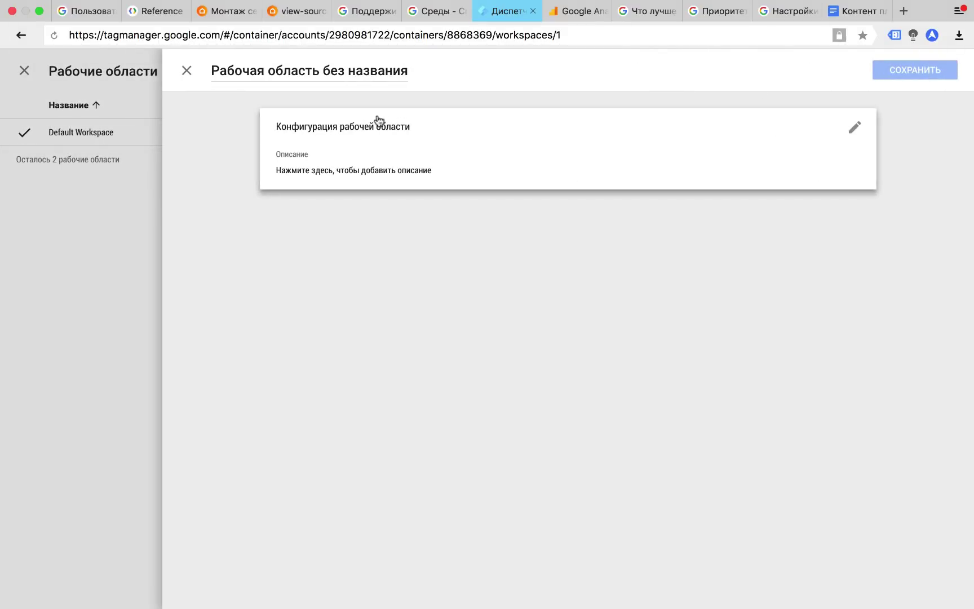
{"action": "left_click", "coordinate": [185, 71]}
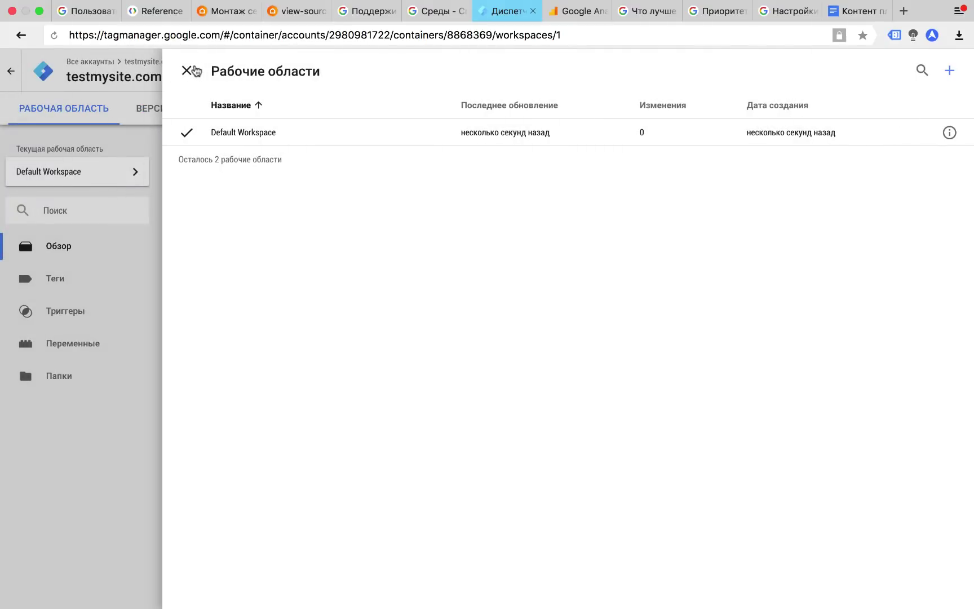
{"action": "left_click", "coordinate": [187, 71]}
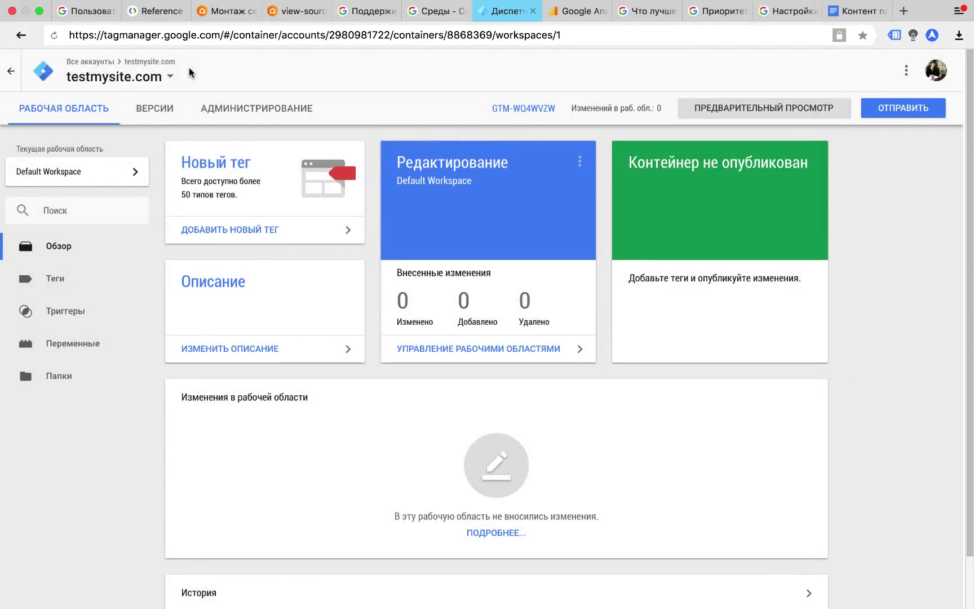
- View the container's versions page and administration options, and return to the workspace overview
{"action": "left_click", "coordinate": [168, 115]}
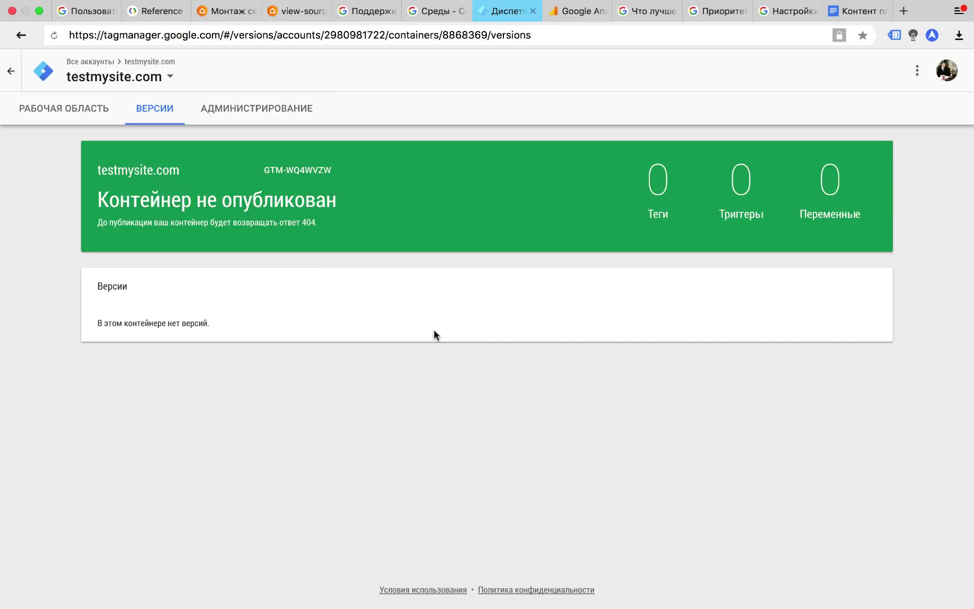
{"action": "left_click", "coordinate": [917, 70]}
{"action": "left_click", "coordinate": [645, 114]}
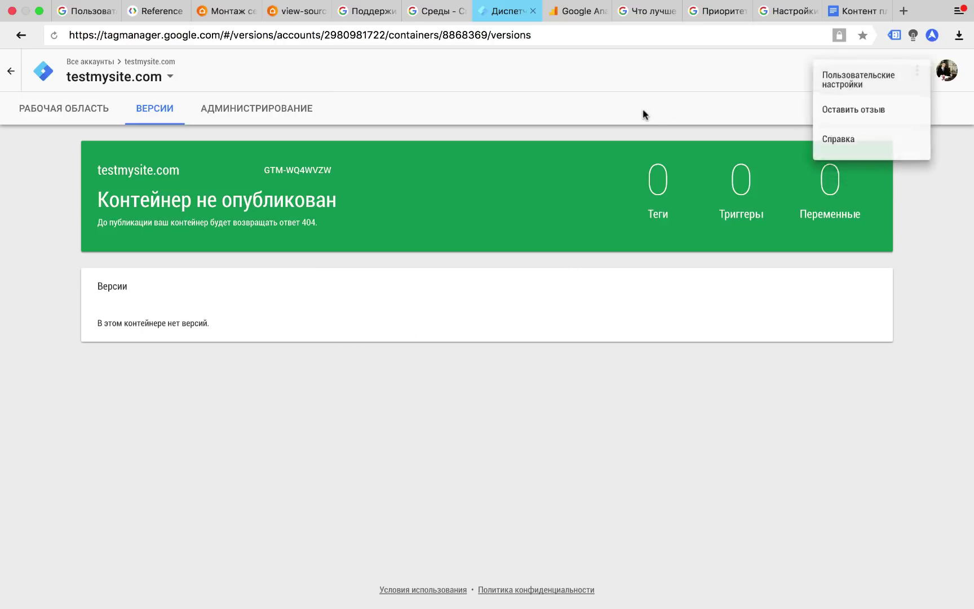
{"action": "left_click", "coordinate": [206, 109]}
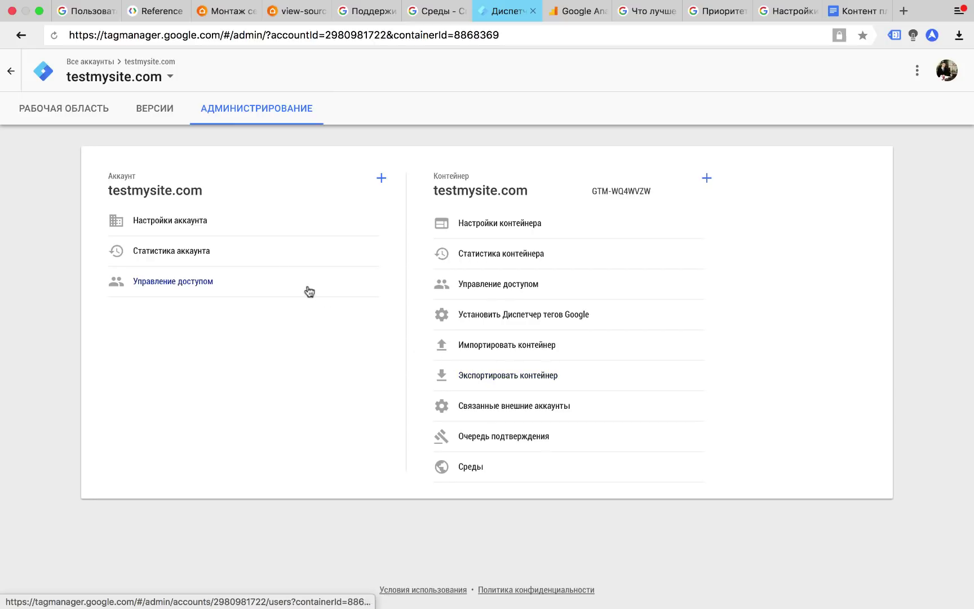
{"action": "left_click", "coordinate": [78, 116]}
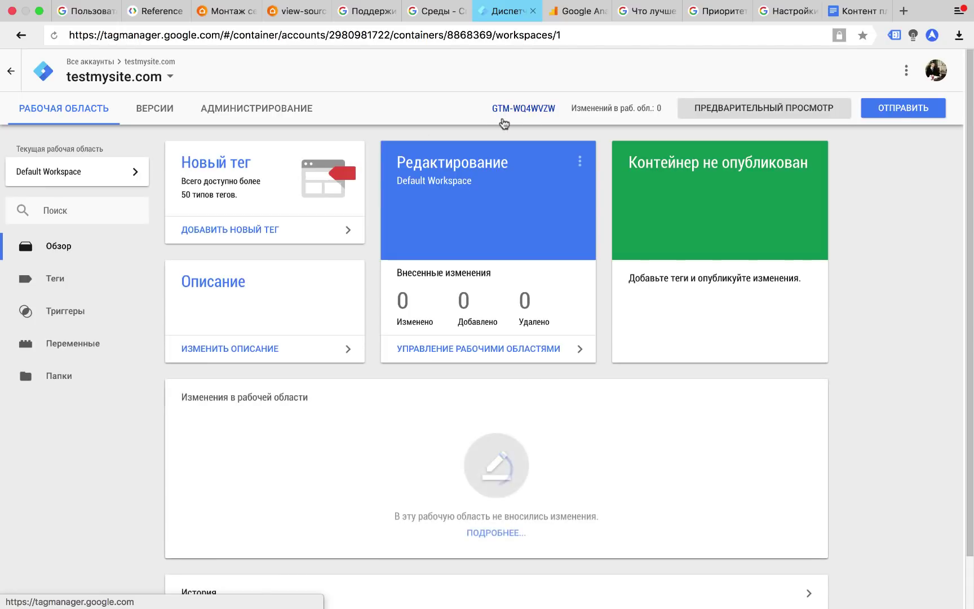
- Review the container's installation snippets for the head and body sections, and close them
{"action": "left_click", "coordinate": [535, 118]}
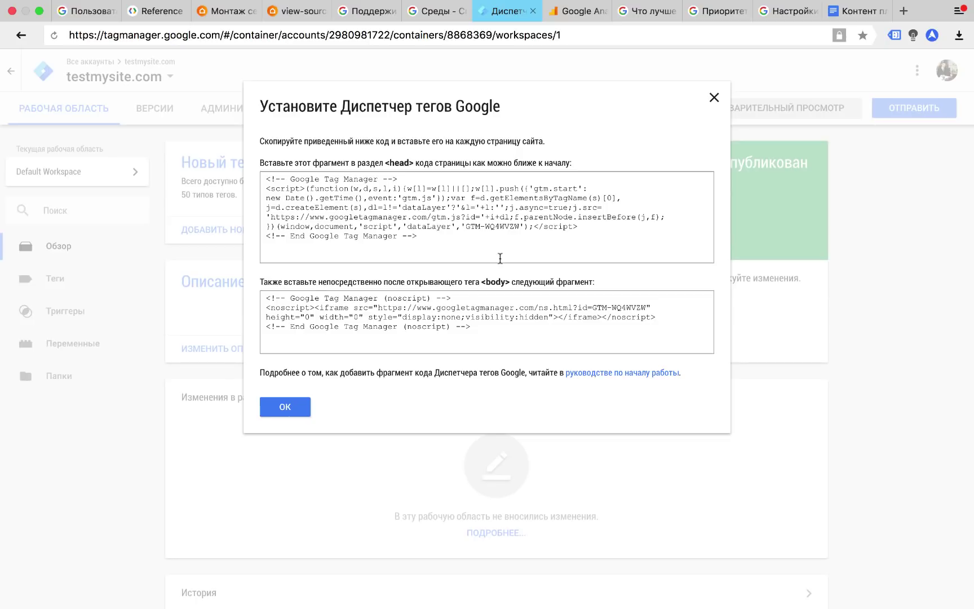
{"action": "left_click", "coordinate": [300, 408]}
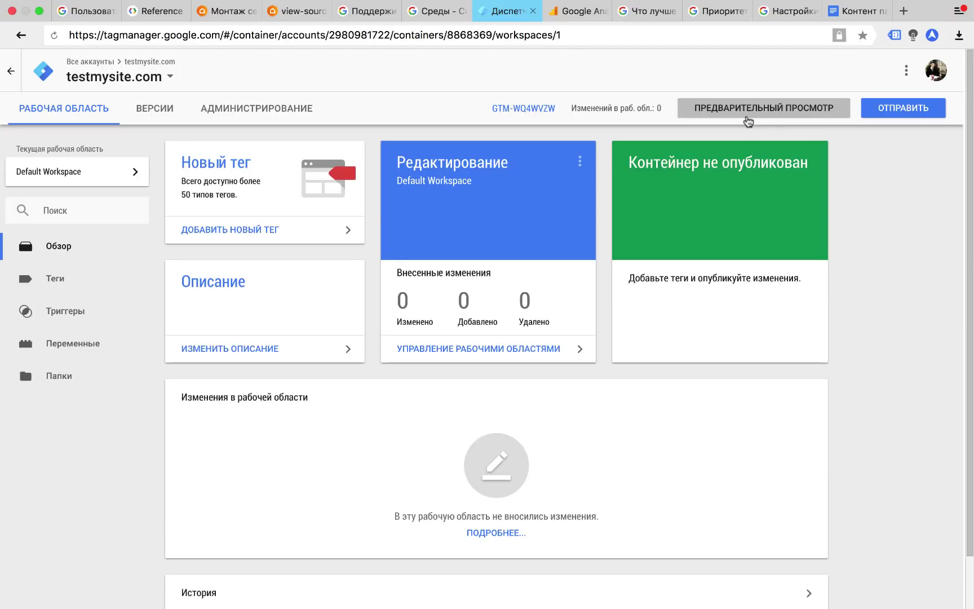
{"action": "left_click", "coordinate": [747, 121]}
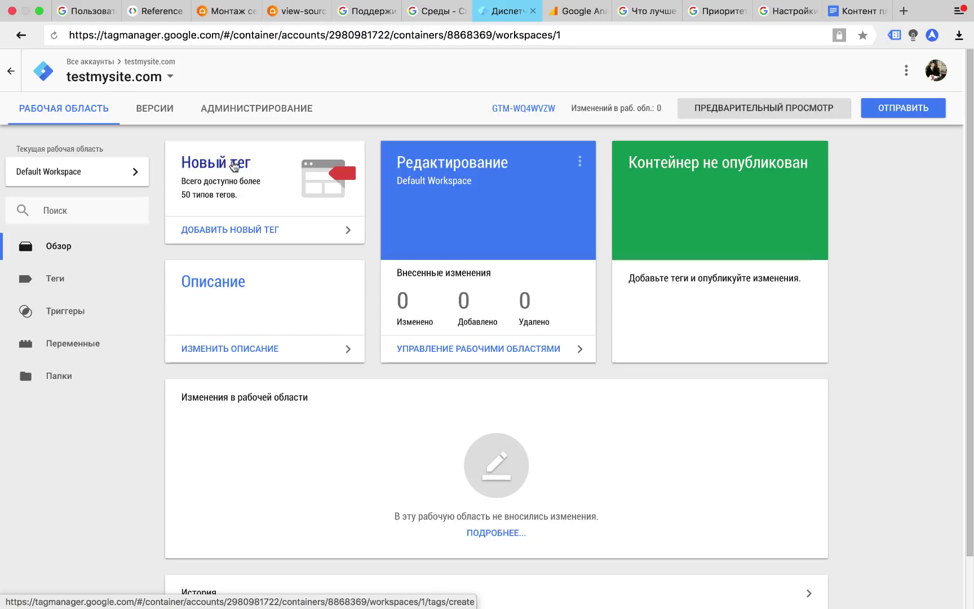
- Inspect the Default Workspace description form and the workspace's change history, closing each without changes
{"action": "left_click", "coordinate": [262, 350]}
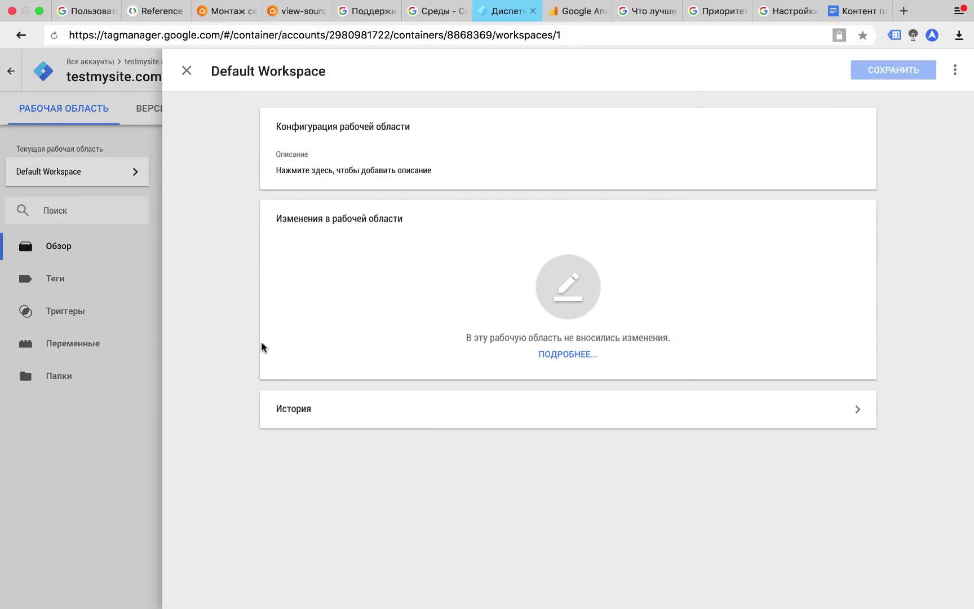
{"action": "left_click", "coordinate": [187, 70]}
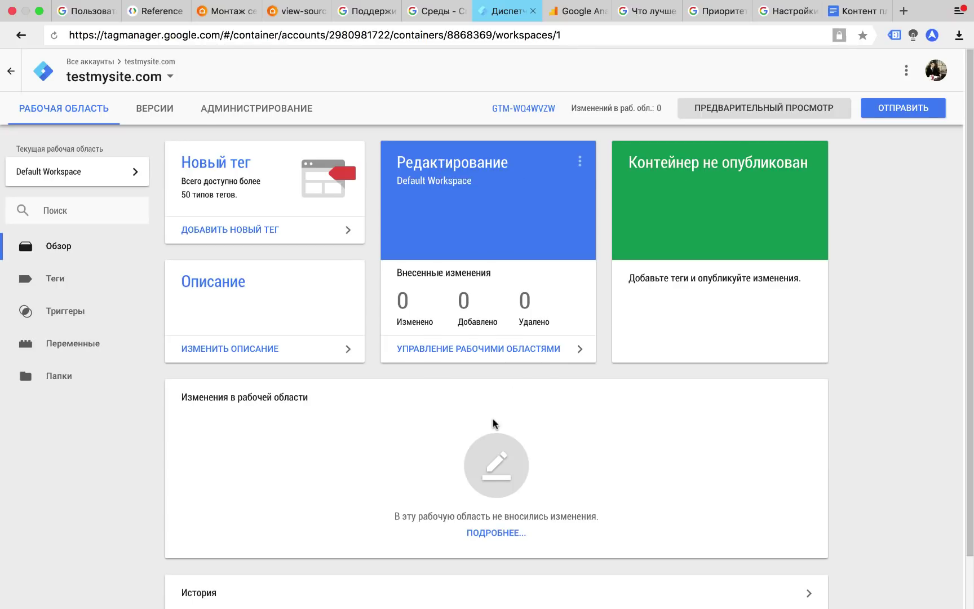
{"action": "scroll", "coordinate": [493, 422], "scroll_direction": "down", "scroll_amount": 2}
{"action": "left_click", "coordinate": [472, 537]}
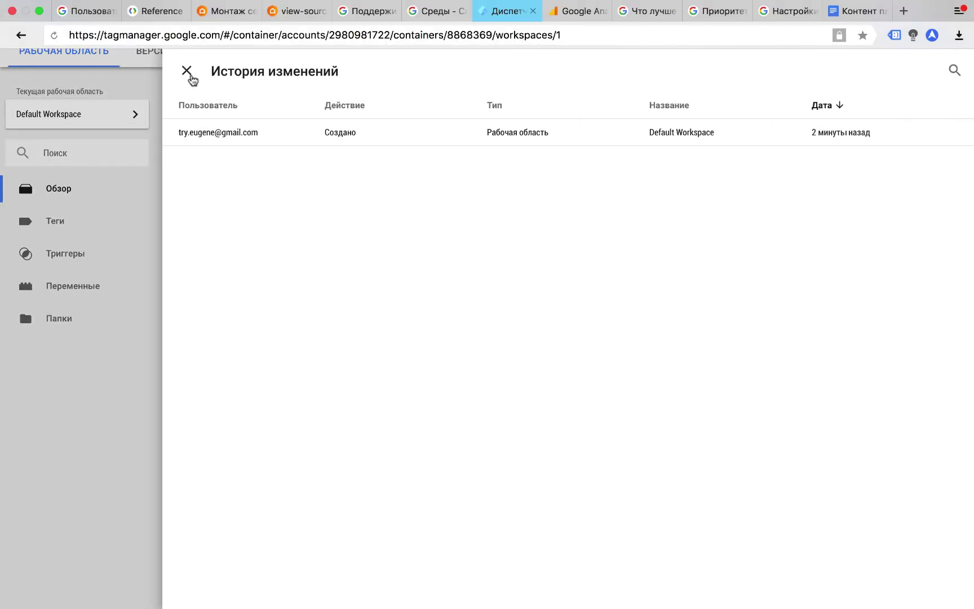
{"action": "left_click", "coordinate": [187, 72]}
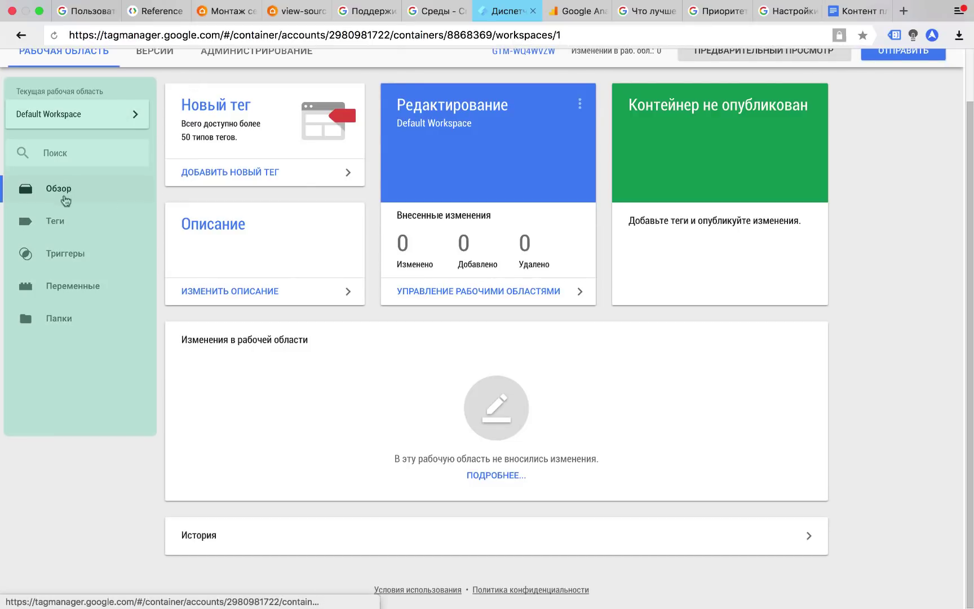
- Look at the container's tags page and the blank new tag form, and close the form without saving
{"action": "left_click", "coordinate": [59, 221]}
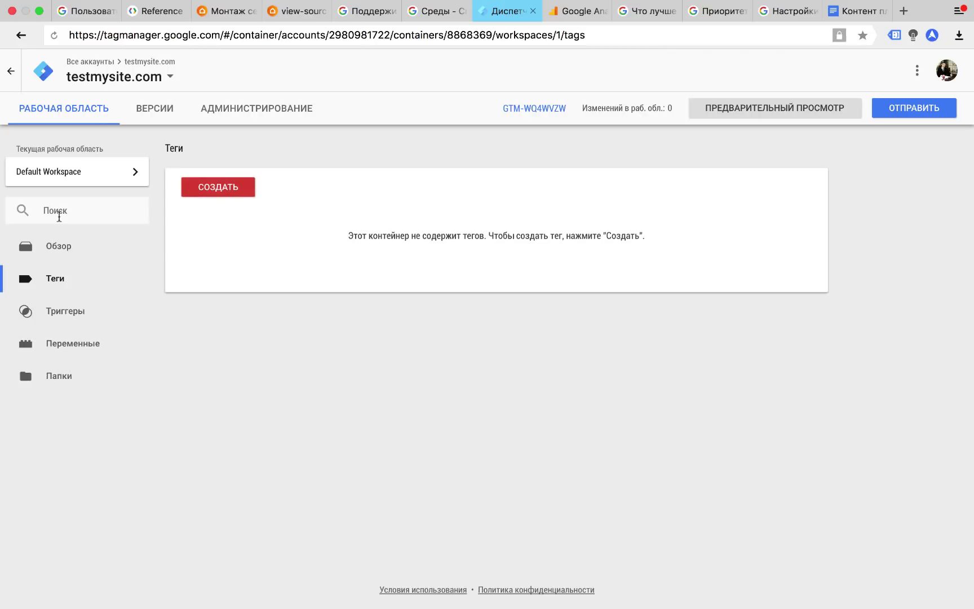
{"action": "left_click", "coordinate": [234, 198]}
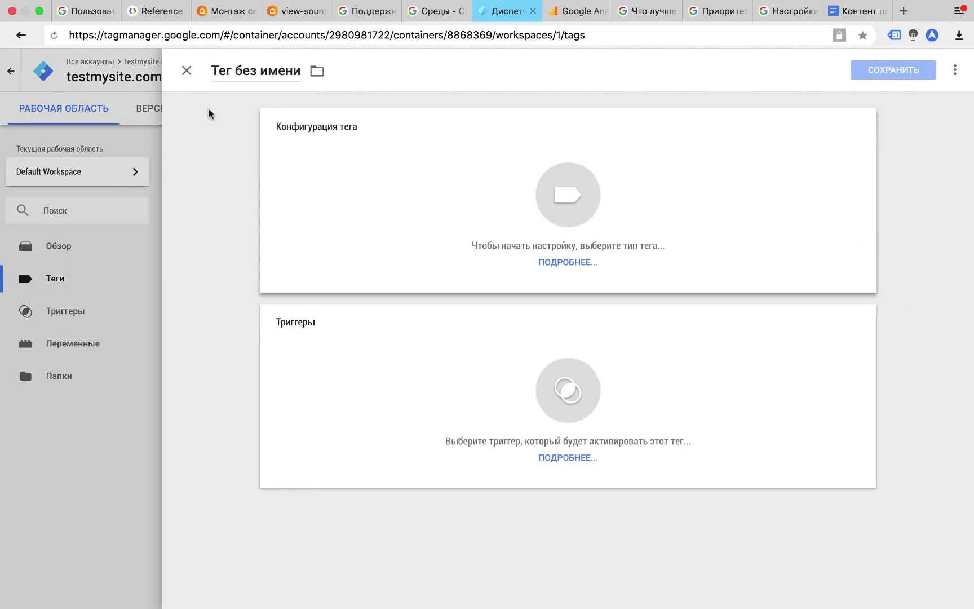
{"action": "left_click", "coordinate": [186, 72]}
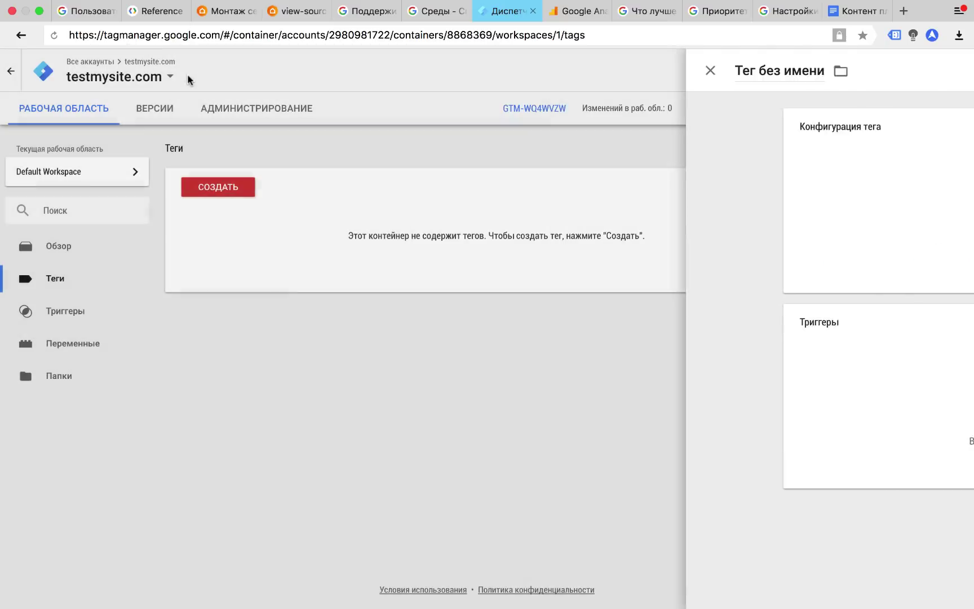
- Look at the container's triggers page and the trigger types offered for a new trigger, and close the form without saving
{"action": "left_click", "coordinate": [74, 319]}
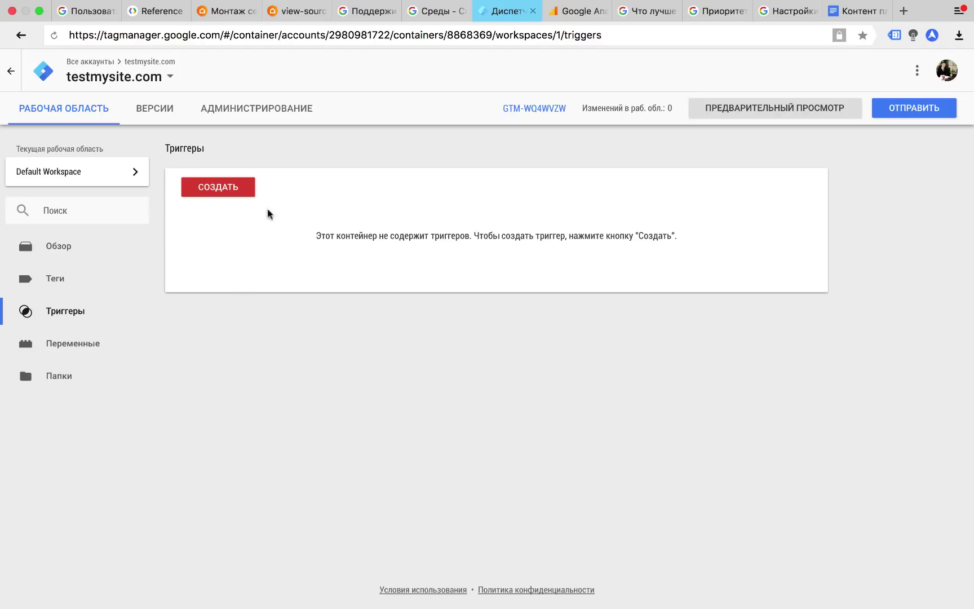
{"action": "left_click", "coordinate": [233, 186]}
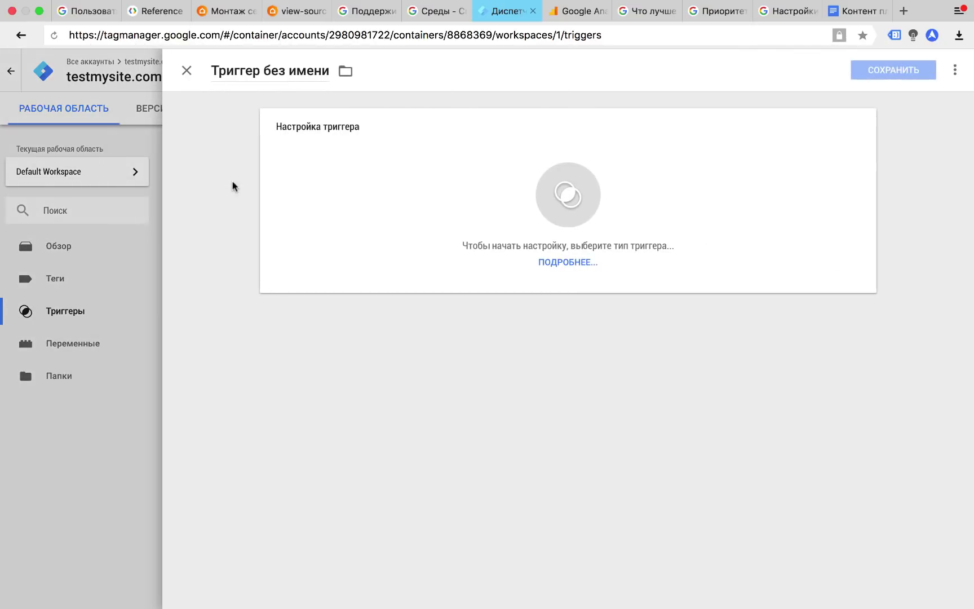
{"action": "left_click", "coordinate": [473, 208]}
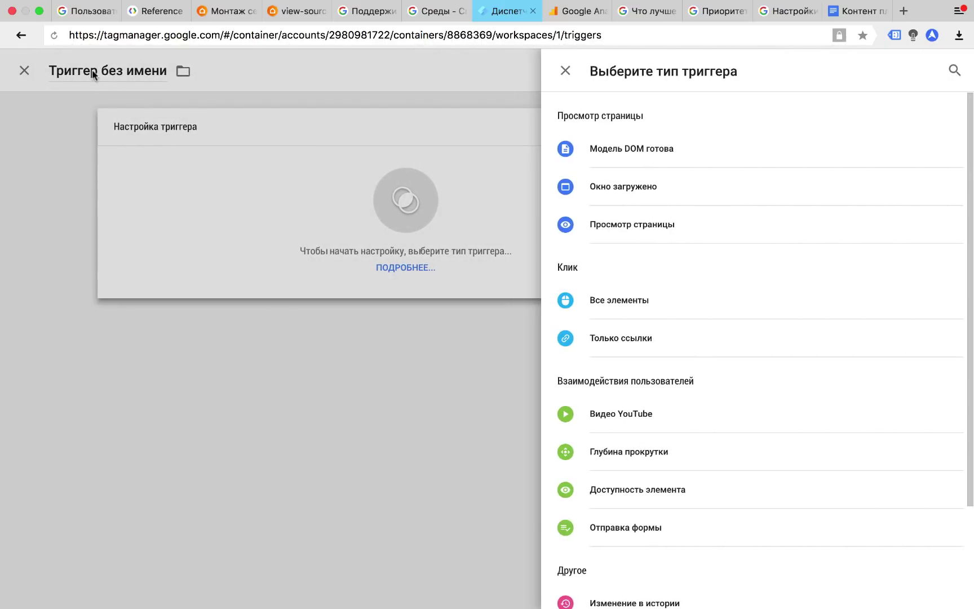
{"action": "left_click", "coordinate": [27, 76]}
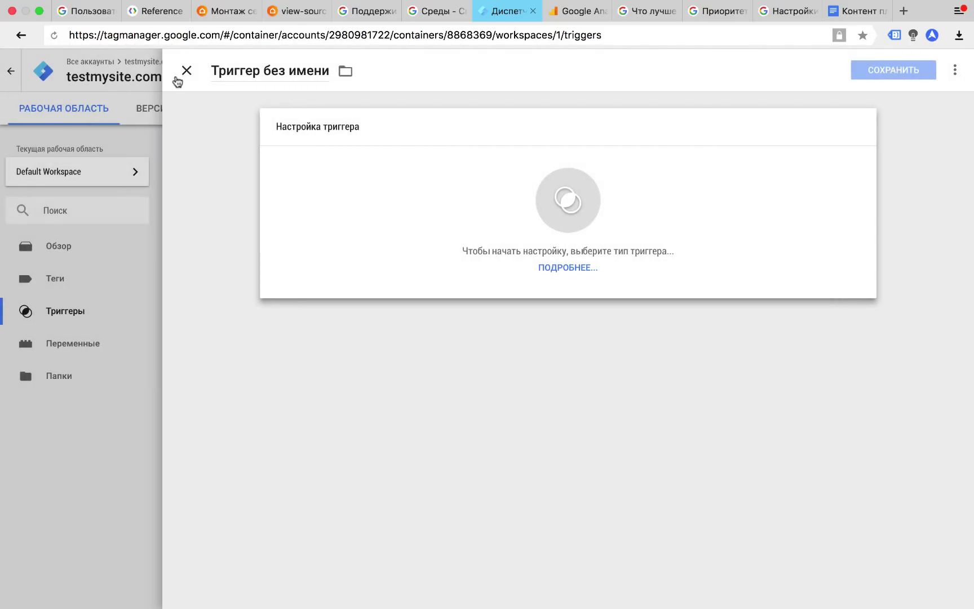
{"action": "left_click", "coordinate": [177, 81]}
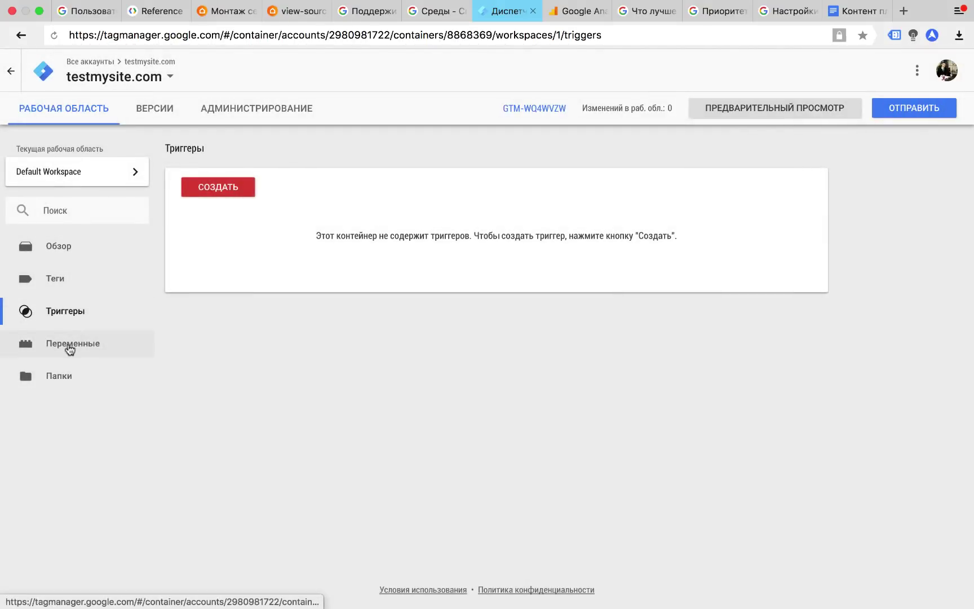
- Review the variables page, the list of configurable built-in variables and the blank user-defined variable form, closing each without changes
{"action": "left_click", "coordinate": [70, 348]}
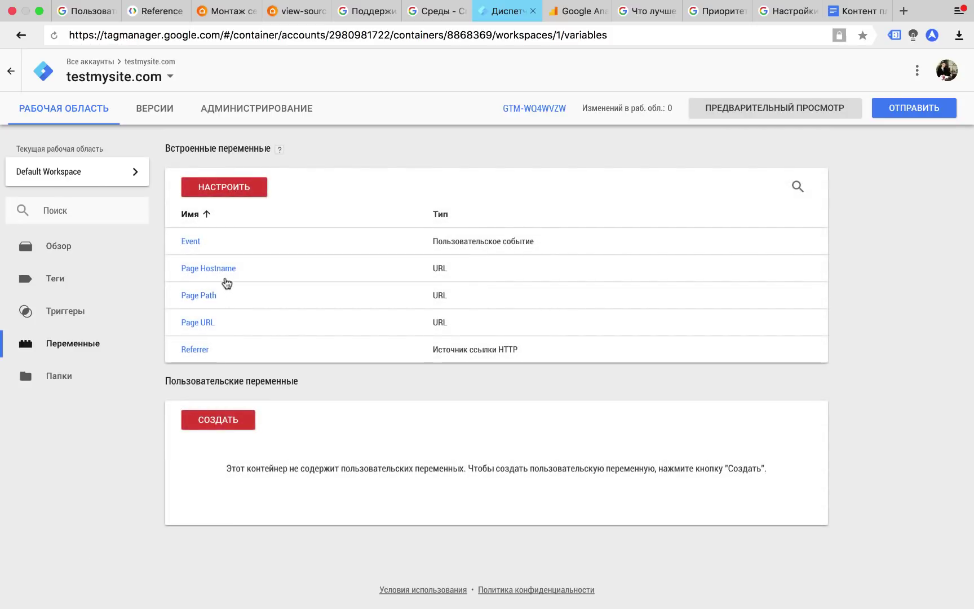
{"action": "left_click", "coordinate": [246, 190]}
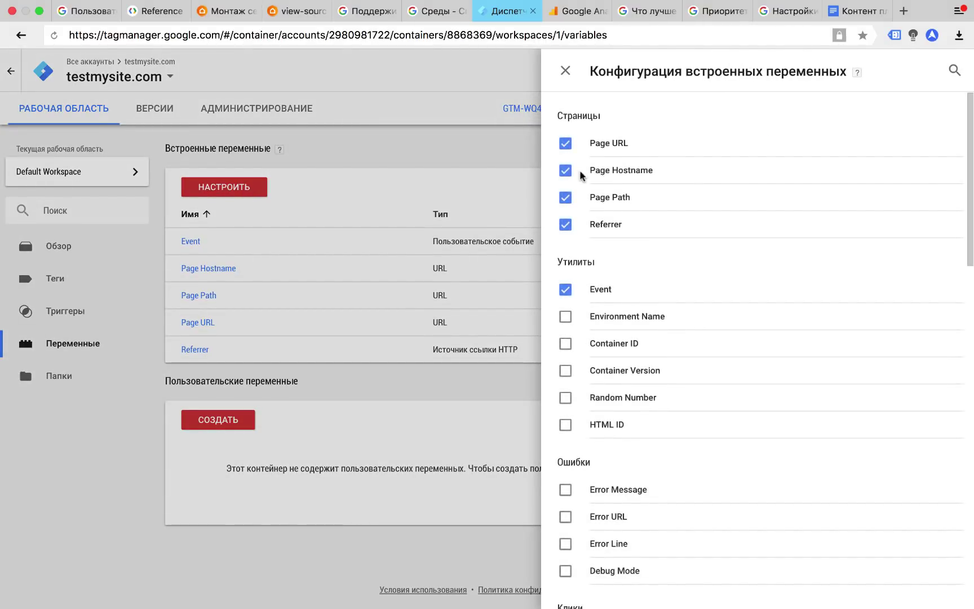
{"action": "scroll", "coordinate": [601, 172], "scroll_direction": "down", "scroll_amount": 10}
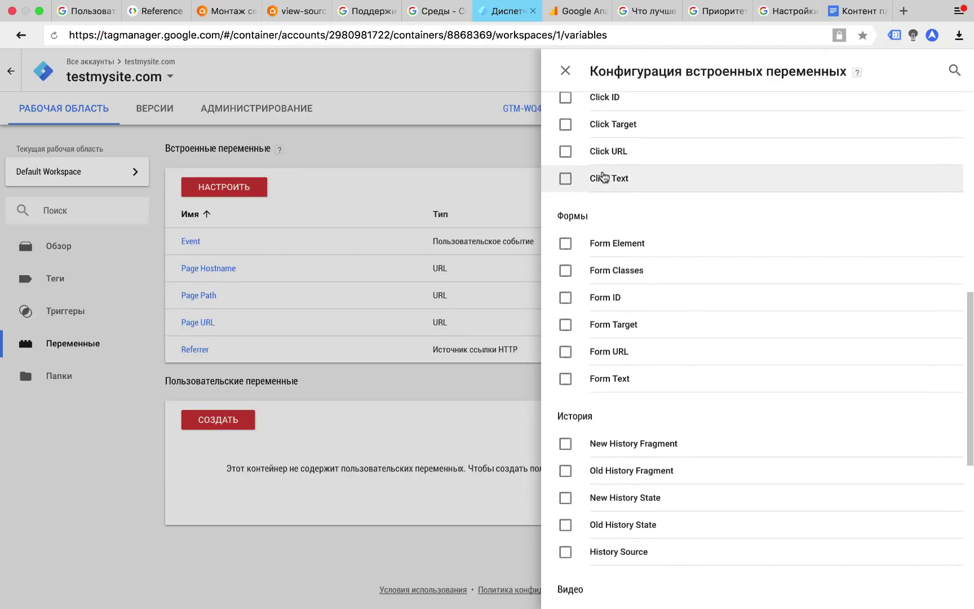
{"action": "scroll", "coordinate": [603, 177], "scroll_direction": "down", "scroll_amount": 5}
{"action": "scroll", "coordinate": [604, 178], "scroll_direction": "down", "scroll_amount": 1}
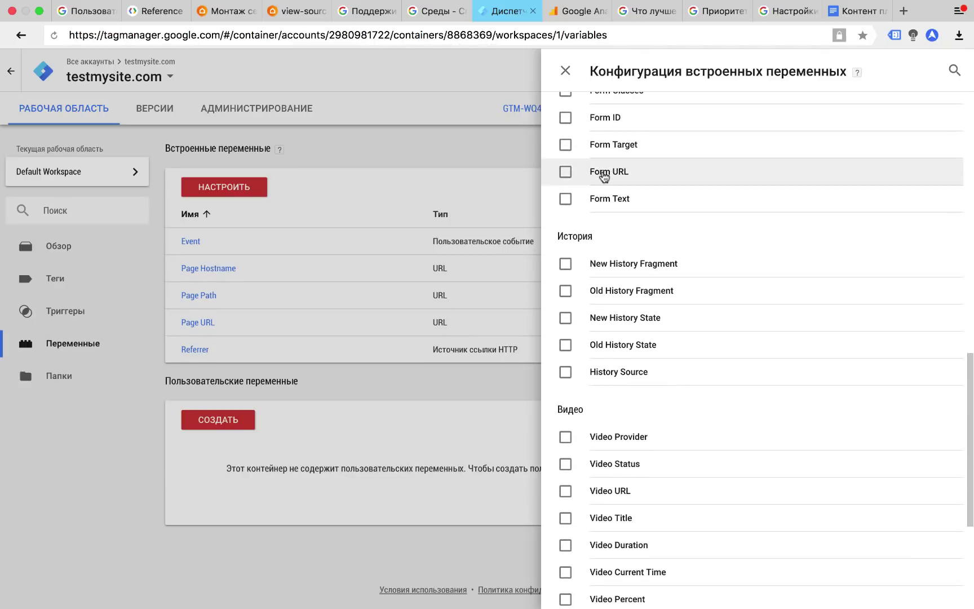
{"action": "scroll", "coordinate": [604, 177], "scroll_direction": "down", "scroll_amount": 7}
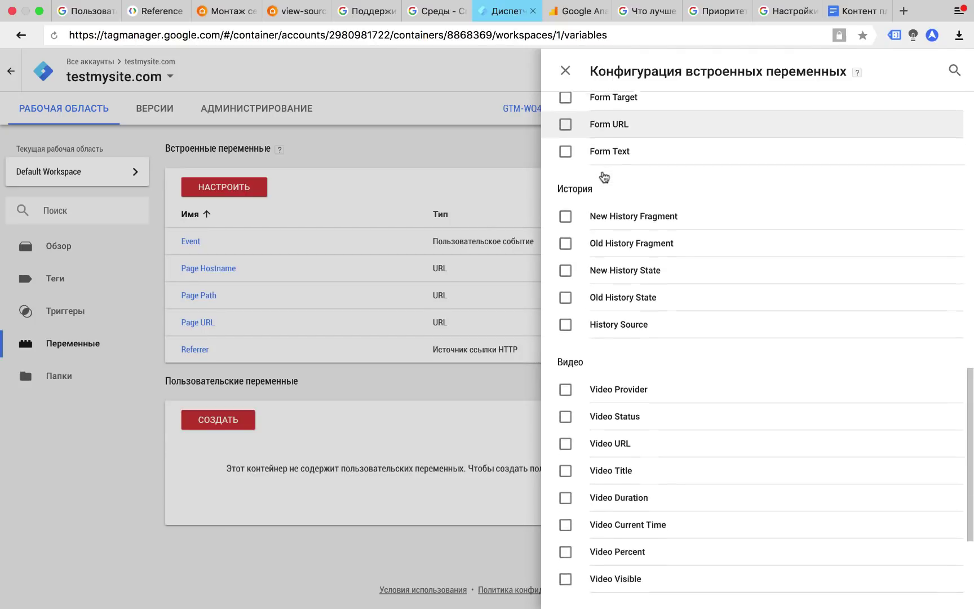
{"action": "scroll", "coordinate": [603, 176], "scroll_direction": "down", "scroll_amount": 2}
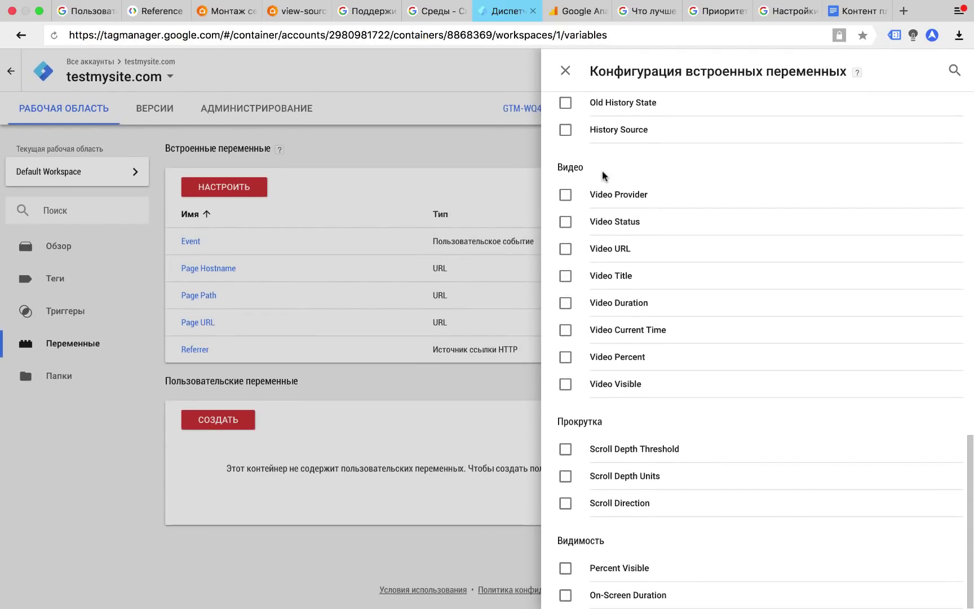
{"action": "left_click", "coordinate": [565, 71]}
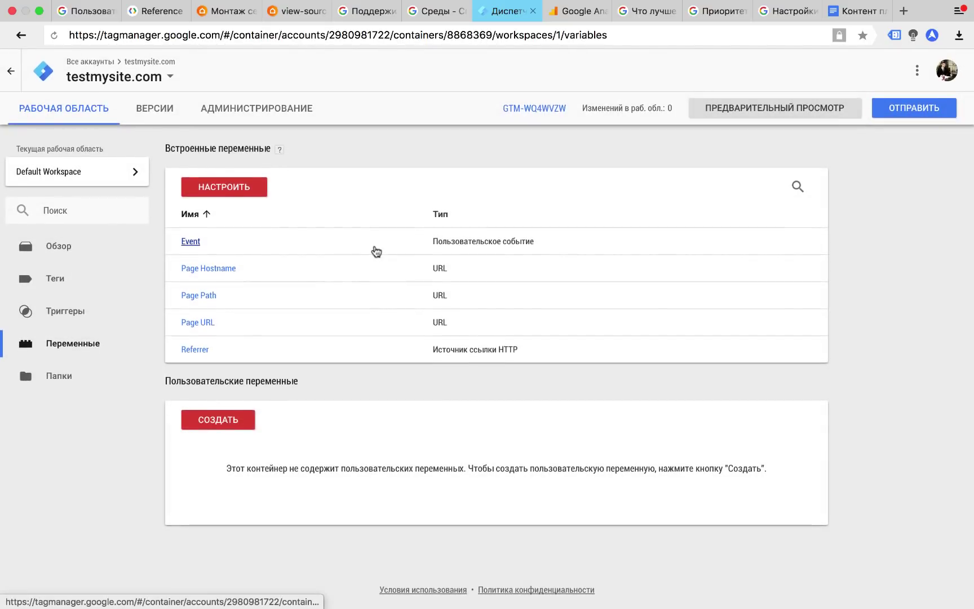
{"action": "left_click", "coordinate": [225, 422]}
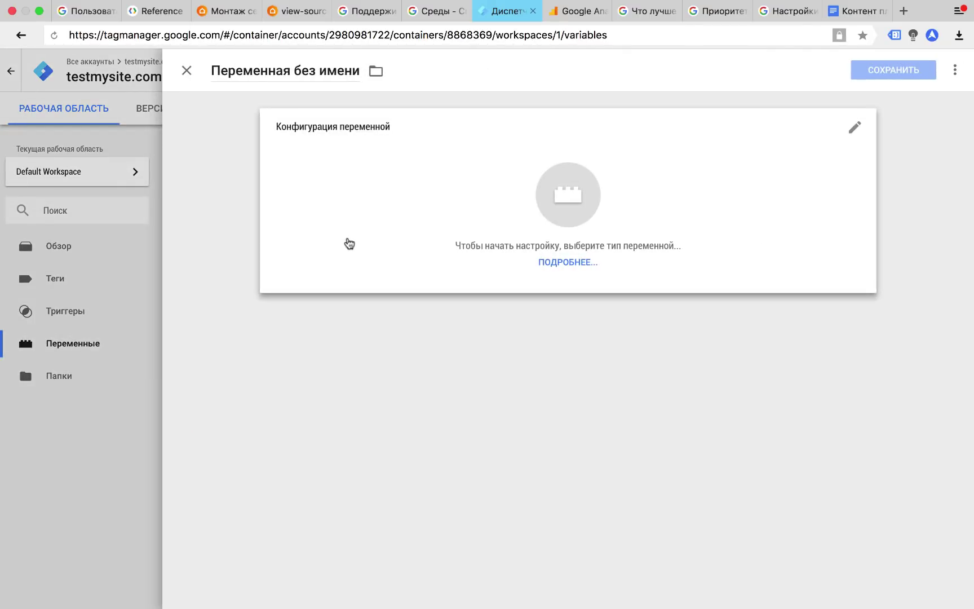
{"action": "left_click", "coordinate": [186, 72]}
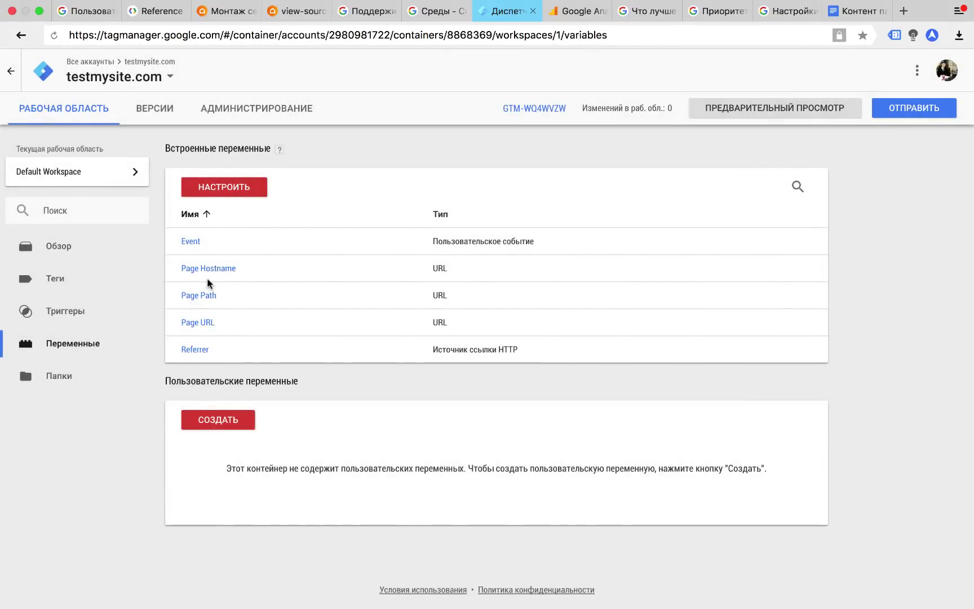
- Look at the container's folders page and the new folder dialog, and cancel it without creating a folder
{"action": "left_click", "coordinate": [72, 380]}
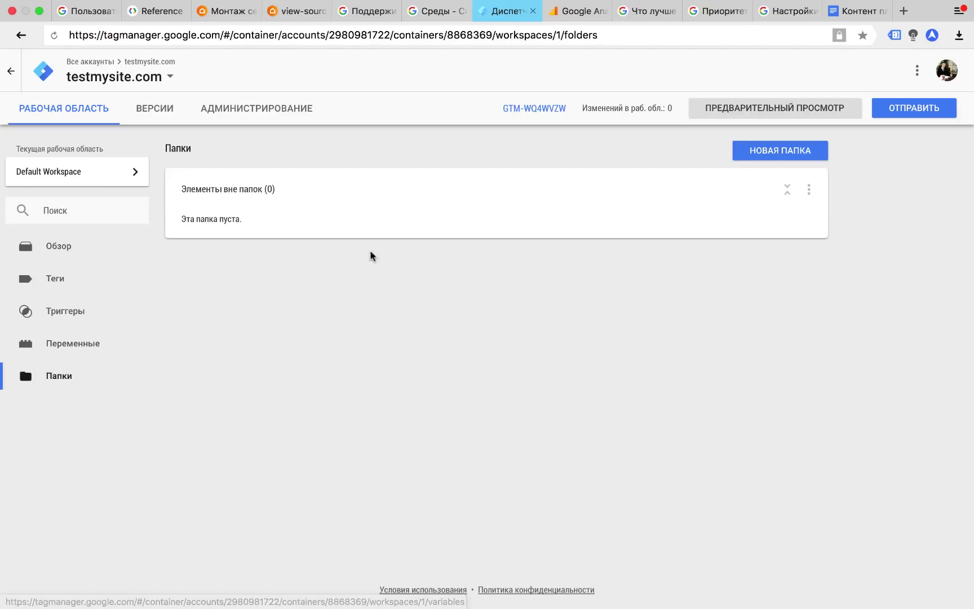
{"action": "left_click", "coordinate": [758, 160]}
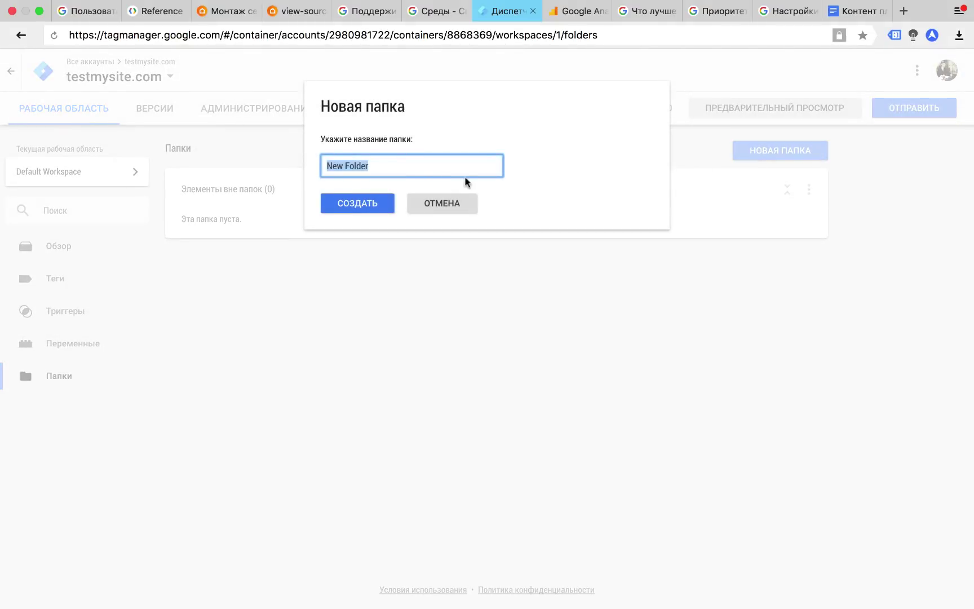
{"action": "left_click", "coordinate": [427, 213]}
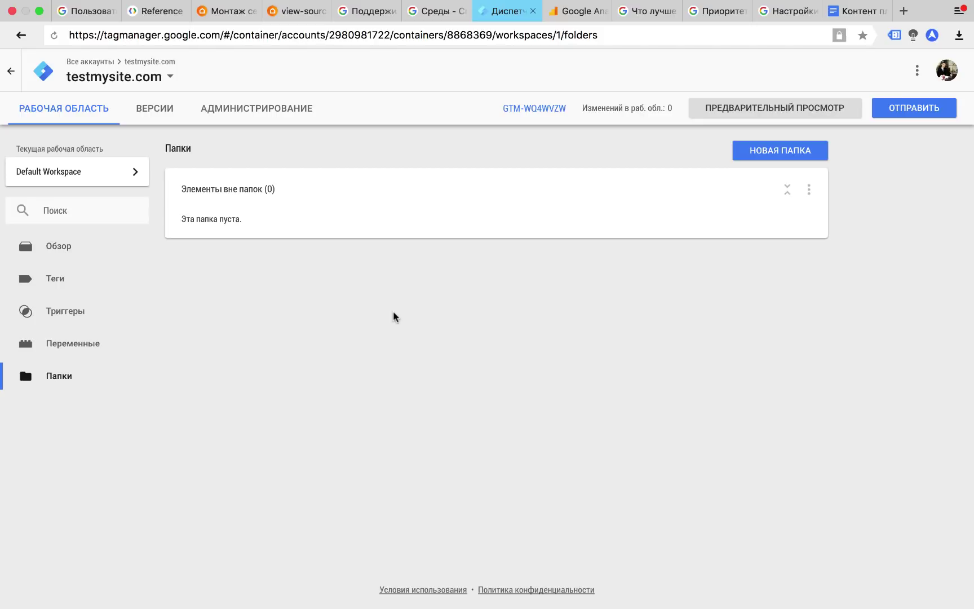
- Return to the workspace overview and view the container's head and body installation snippets again
{"action": "left_click", "coordinate": [146, 244]}
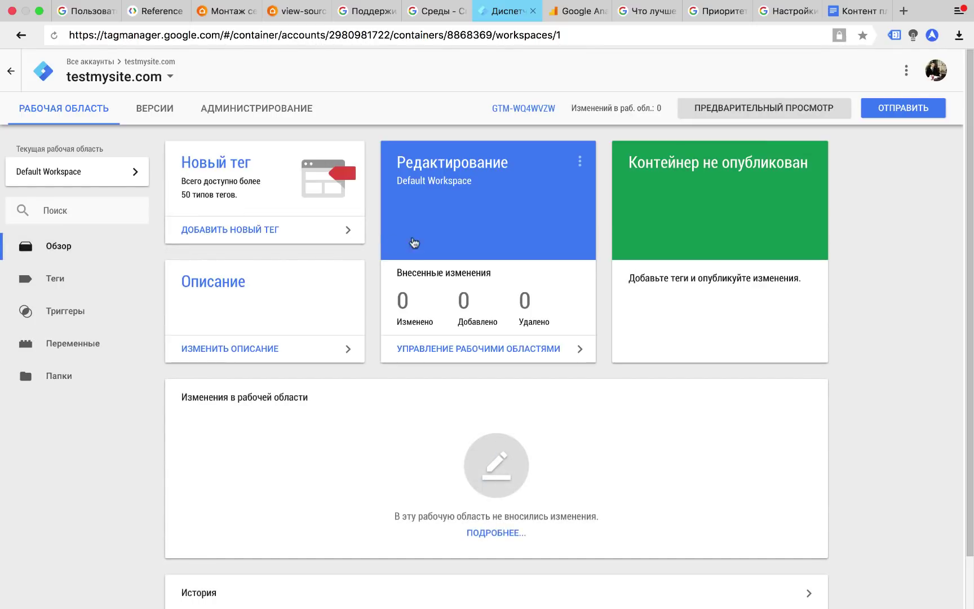
{"action": "left_click", "coordinate": [546, 110]}
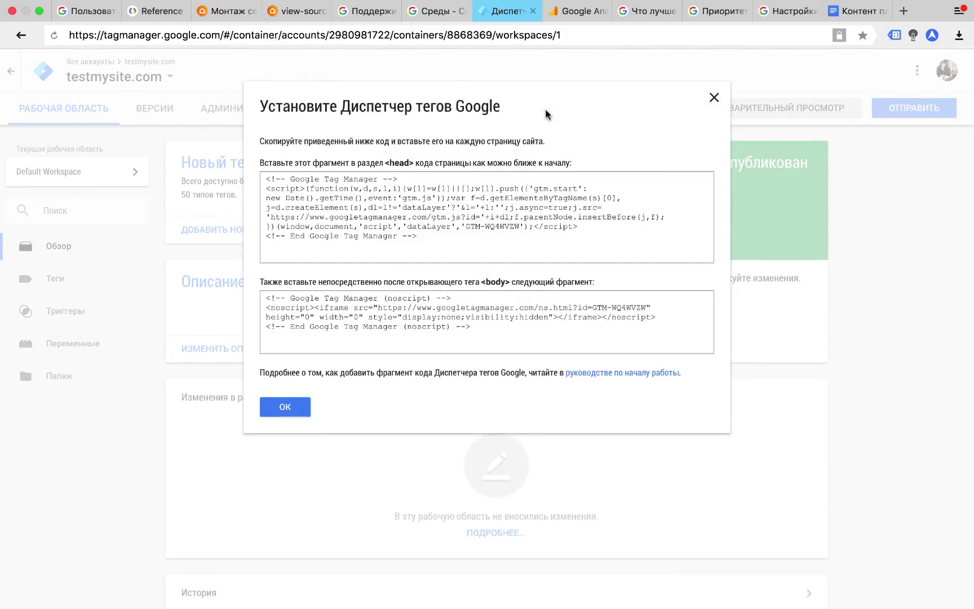